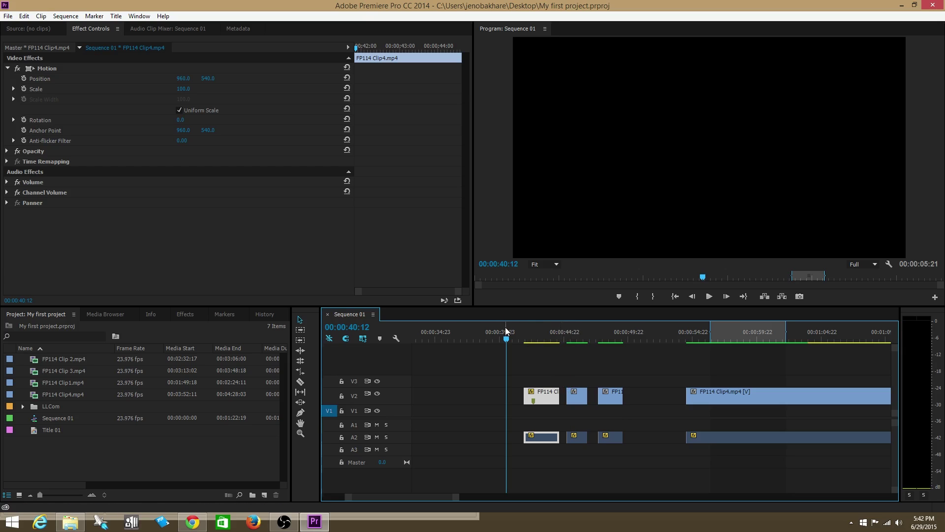
- Slide the three short clips left on V2 until they butt together without gaps
drag(548, 398, 512, 397)
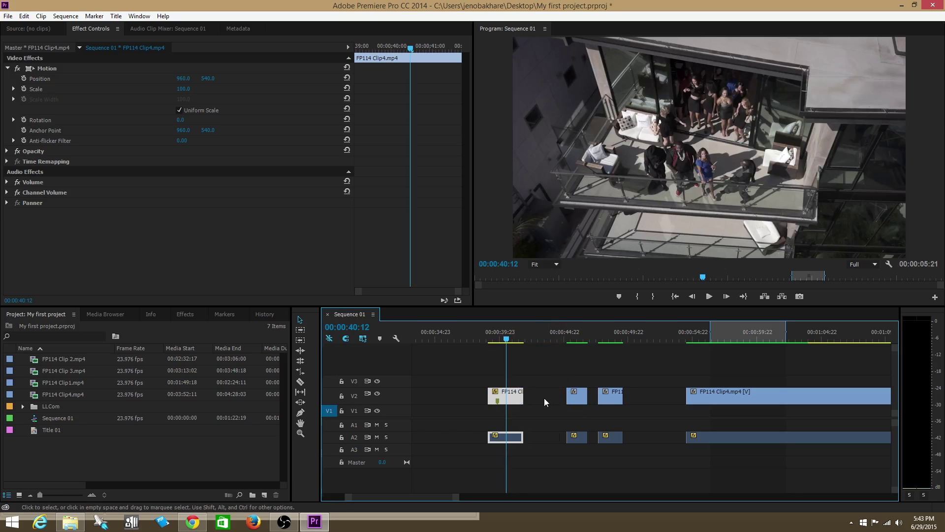
drag(585, 399, 540, 402)
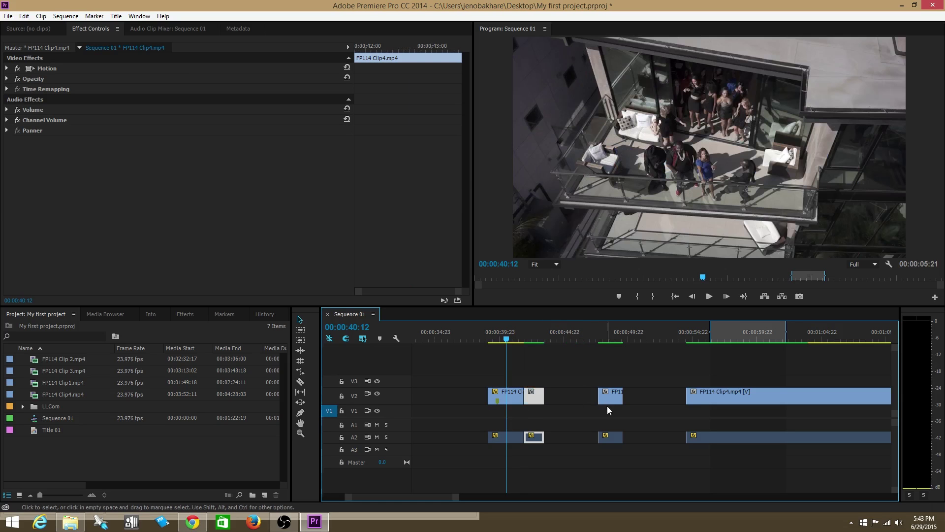
drag(615, 398, 561, 401)
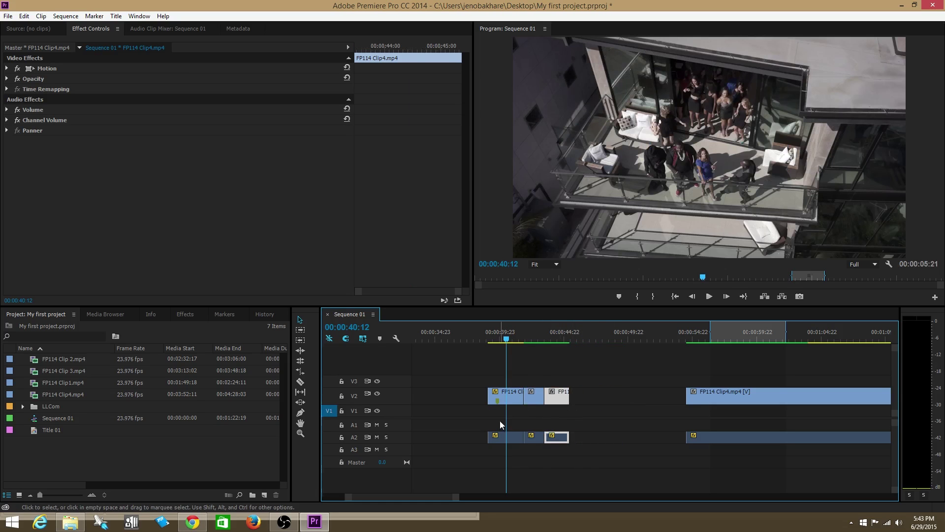
- Marquee-select the three joined clips, park the playhead past them, and bring up their context menu
drag(502, 427, 561, 424)
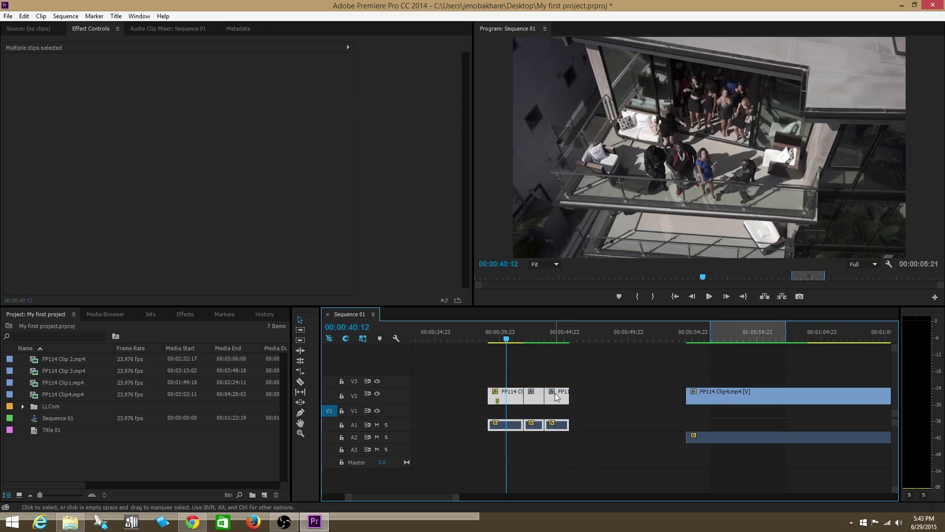
click(502, 376)
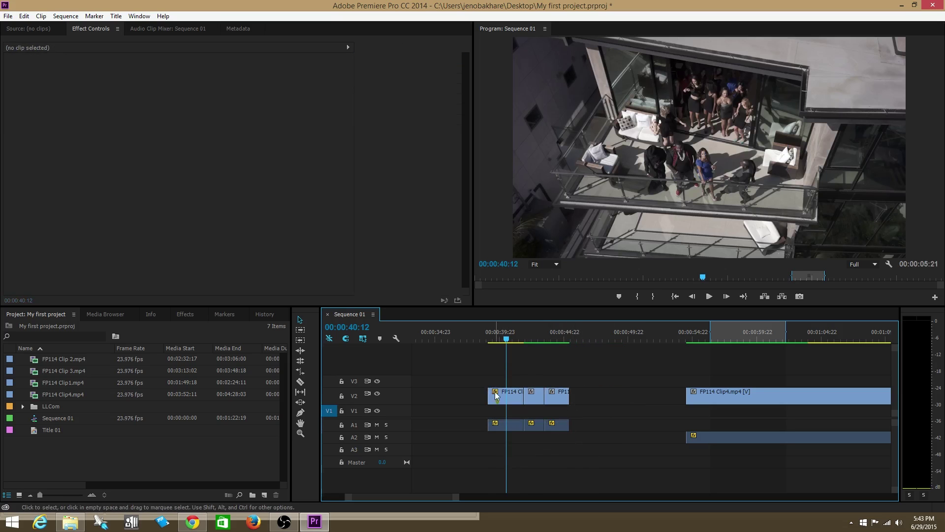
drag(472, 368, 580, 447)
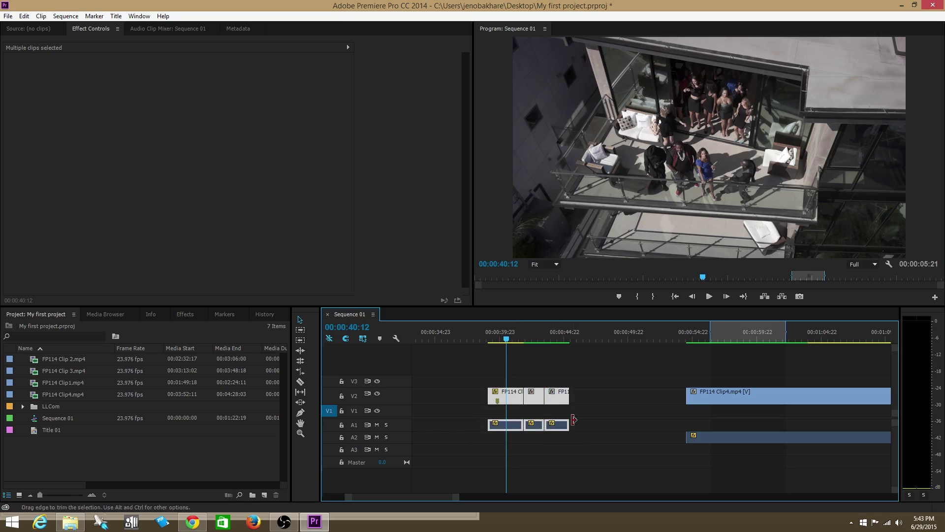
drag(582, 334, 599, 335)
right_click(553, 396)
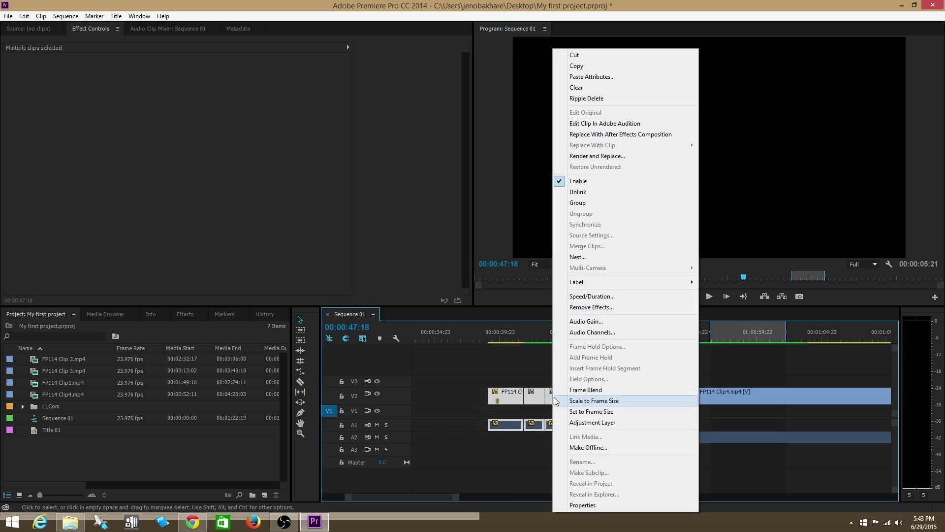
- Nest the selected clips as 'Nested Sequence 01' and move the playhead back into it
click(584, 258)
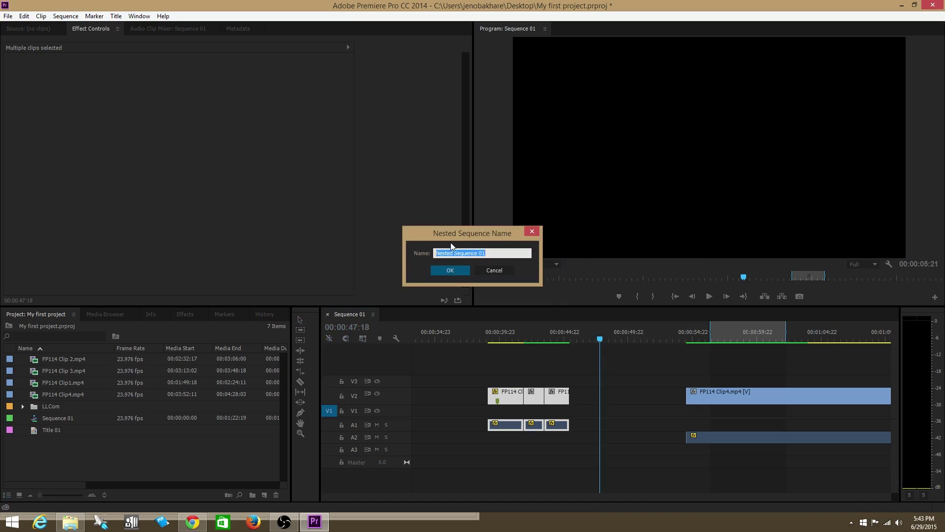
click(450, 271)
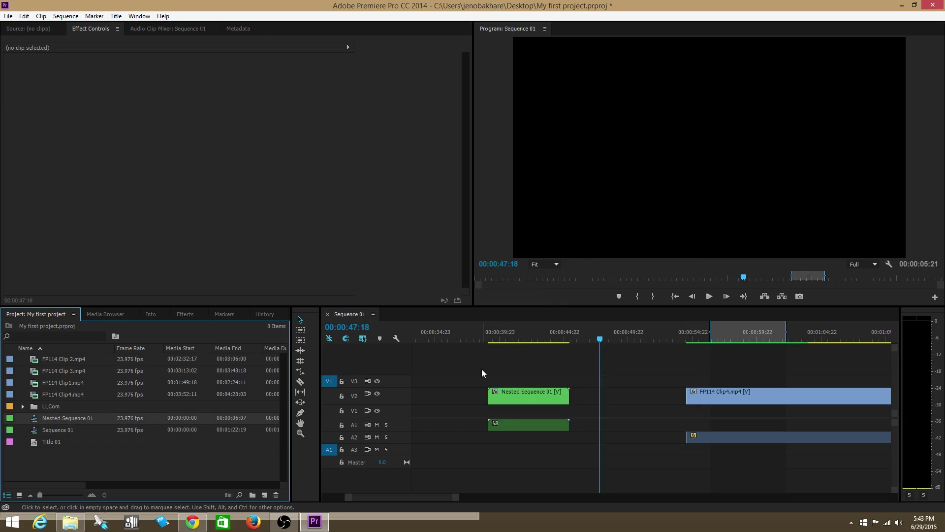
click(494, 338)
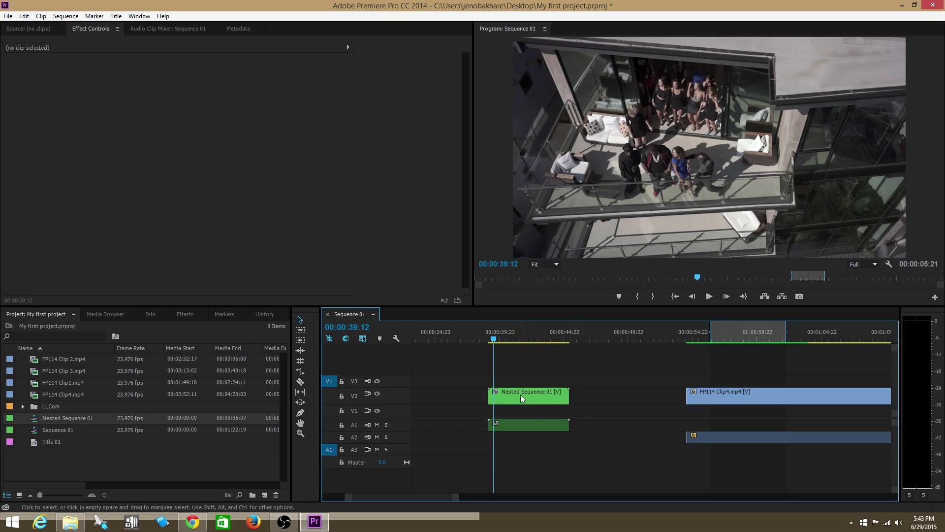
- Move Nested Sequence 01 from V2 to V1, nudge it slightly earlier, and show the Effects panel
drag(521, 399, 523, 414)
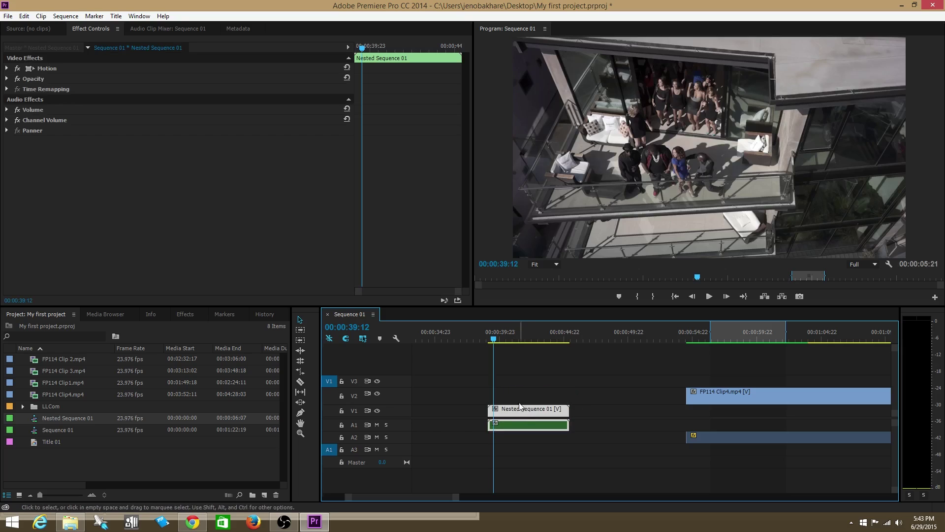
click(499, 339)
drag(522, 411, 510, 412)
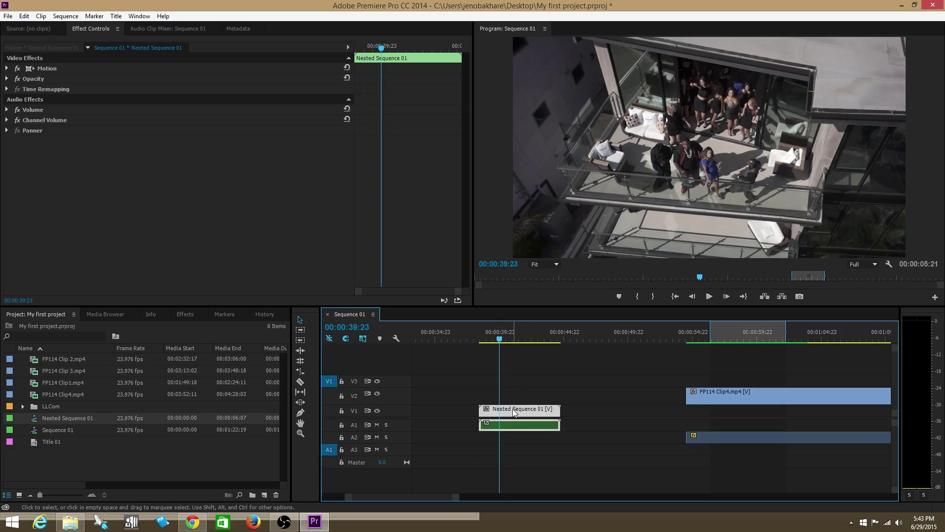
drag(514, 411, 516, 409)
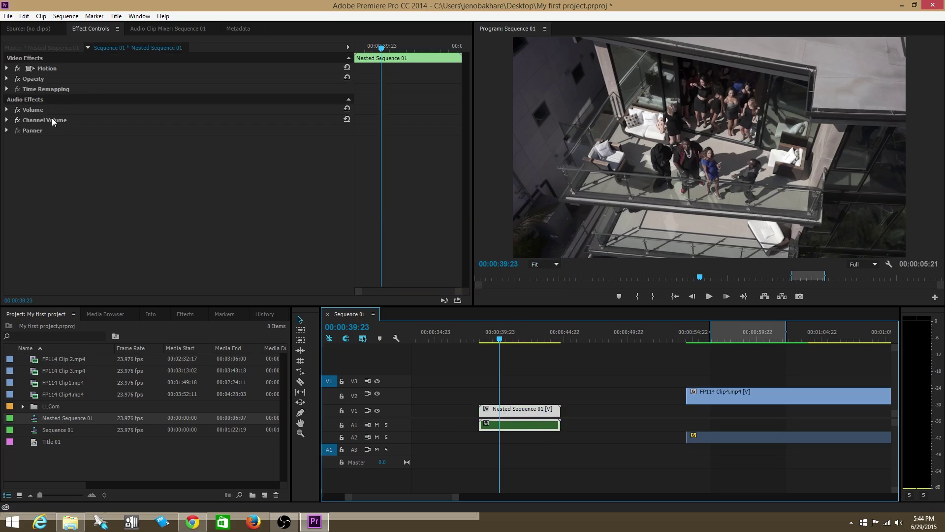
click(184, 315)
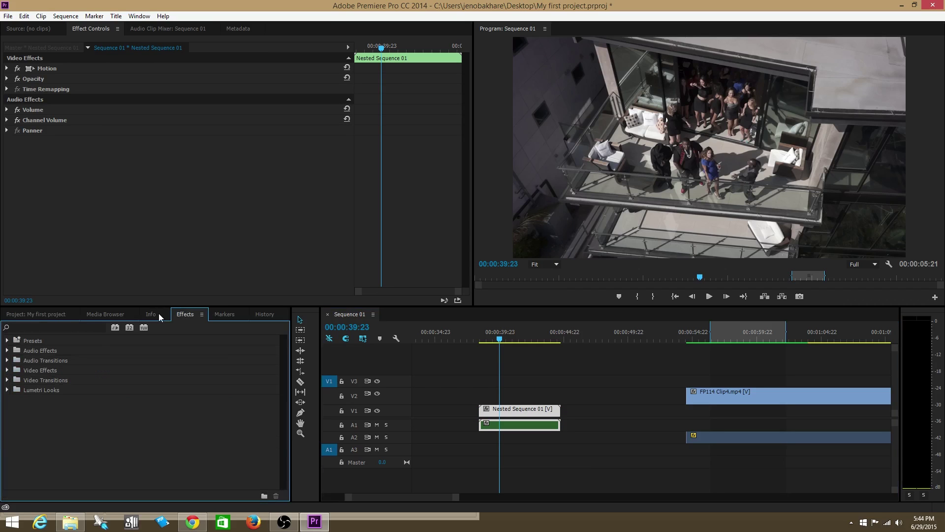
- Search effects for 'rg' and apply RGB Curves to Nested Sequence 01
click(57, 327)
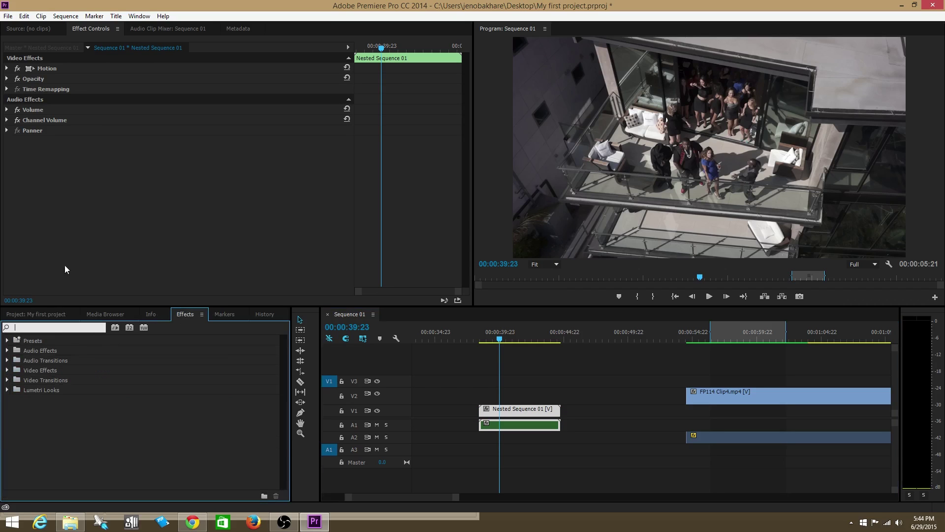
text(r)
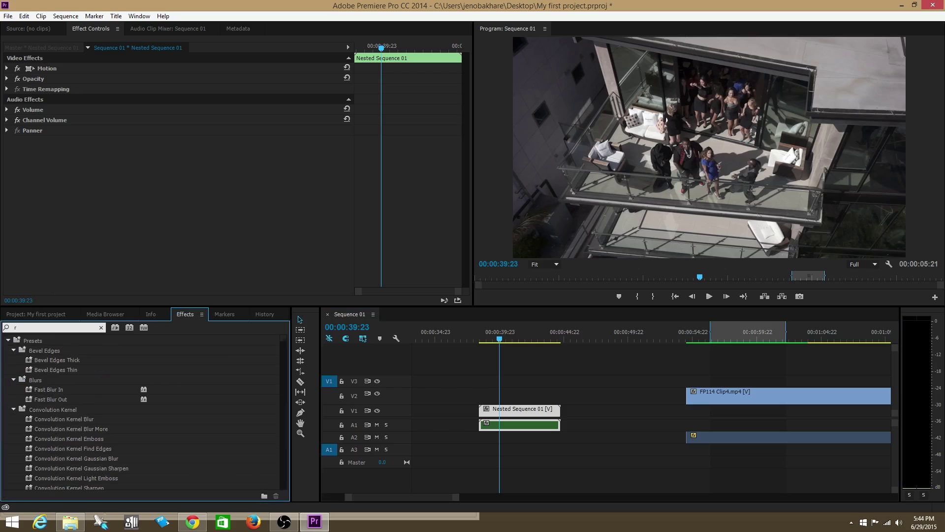
text(gb)
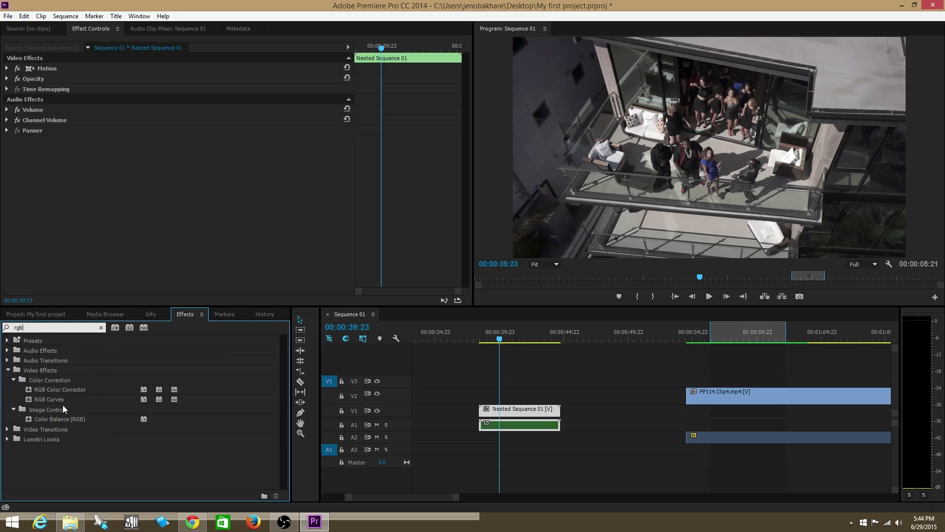
drag(59, 401, 521, 415)
- Raise the upper and lower the bottom of the Red curve into a pronounced S-shape
scroll(370, 212, down, 1)
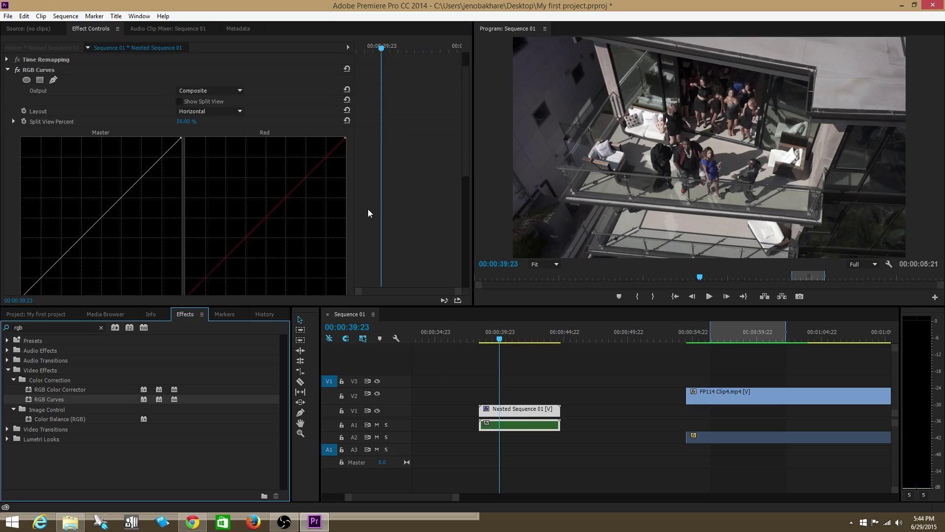
drag(300, 182, 298, 177)
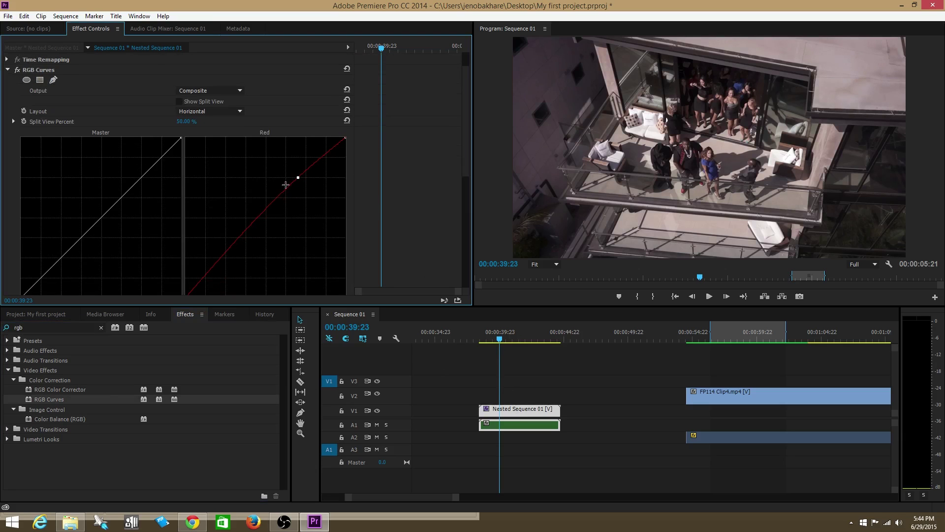
drag(238, 235, 243, 248)
drag(298, 177, 295, 171)
drag(241, 249, 230, 263)
click(487, 337)
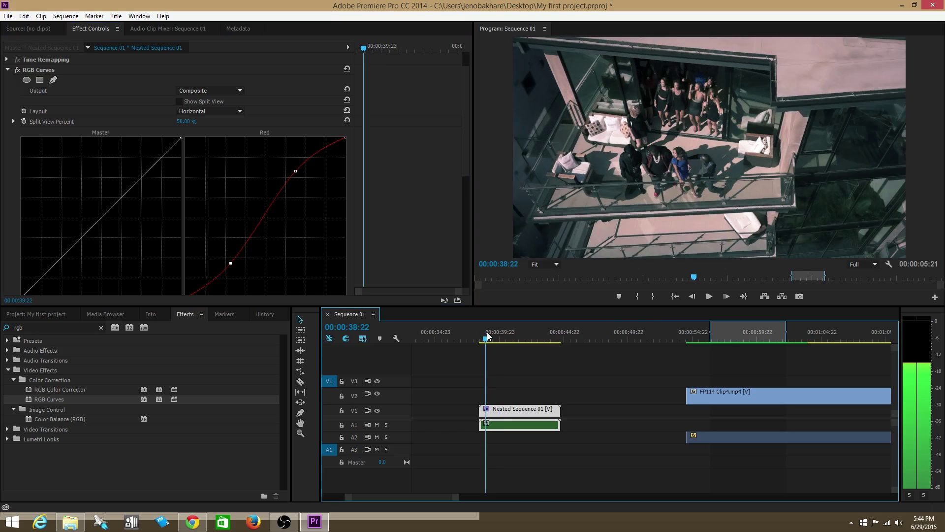
click(709, 296)
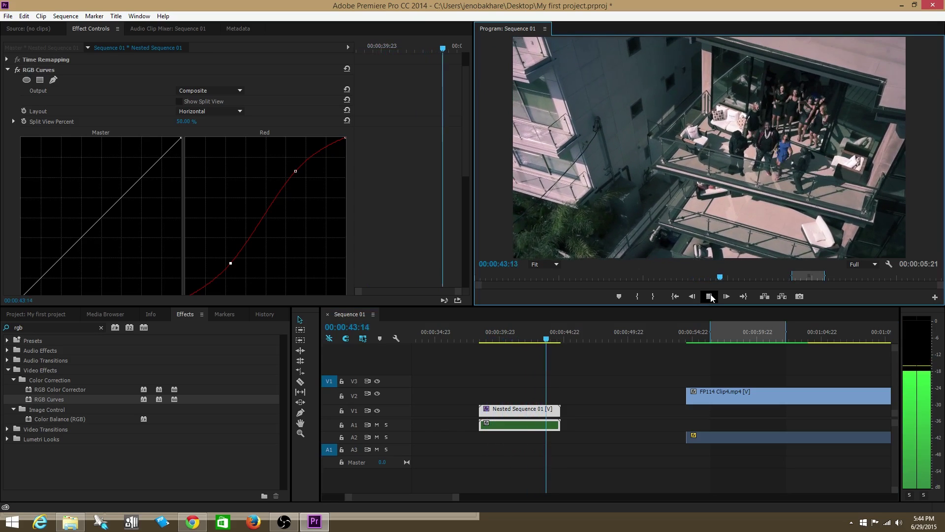
click(709, 297)
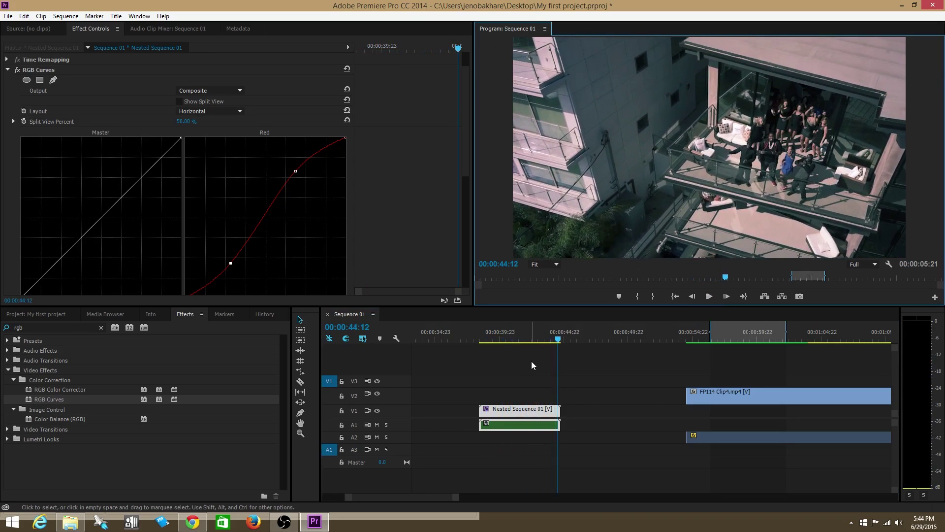
drag(532, 339, 509, 336)
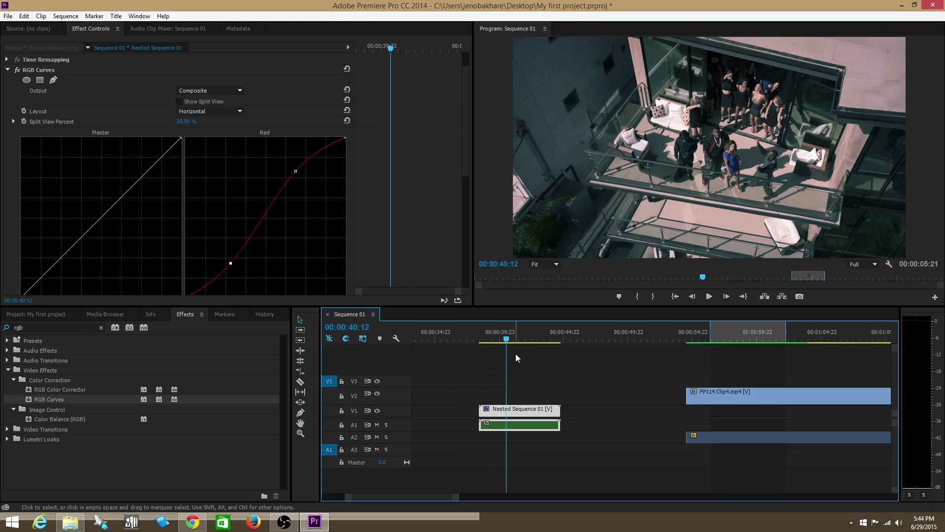
double_click(522, 411)
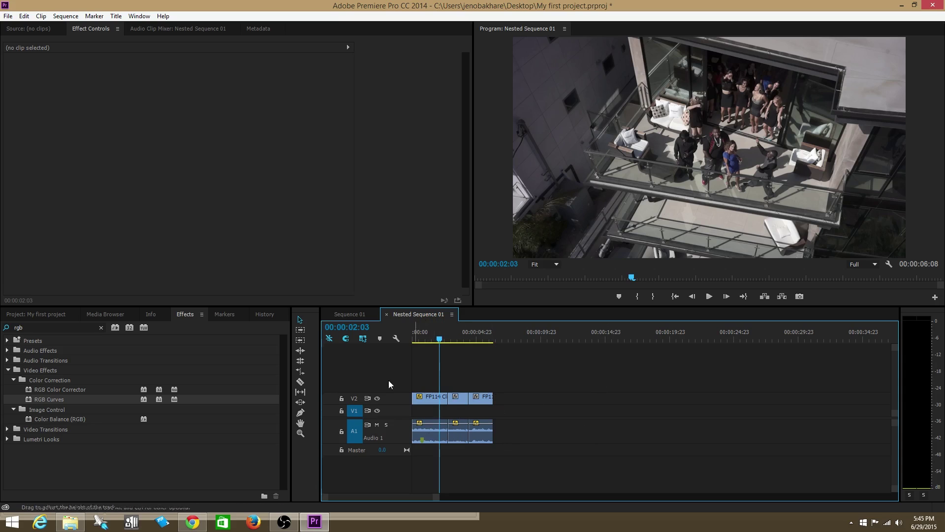
- Reopen Nested Sequence 01 from Sequence 01 and drag its later clips right to open gaps
click(354, 314)
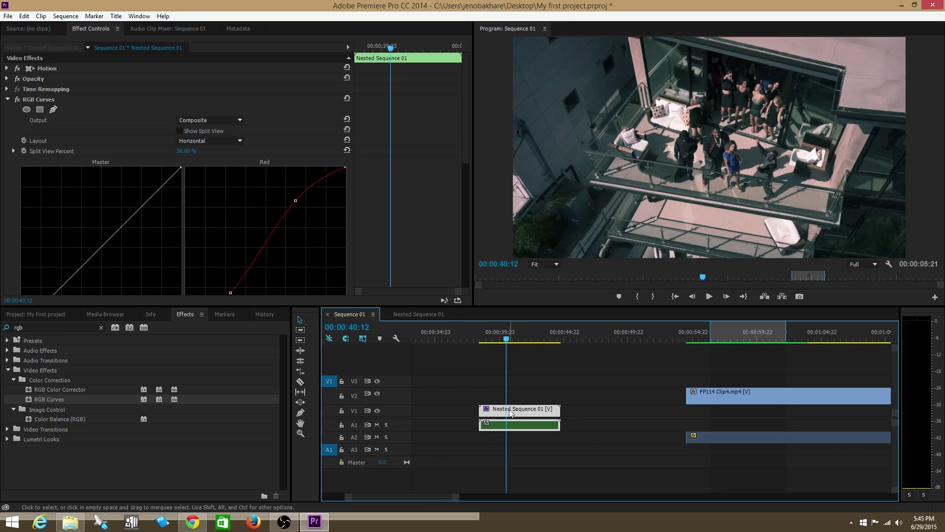
double_click(511, 412)
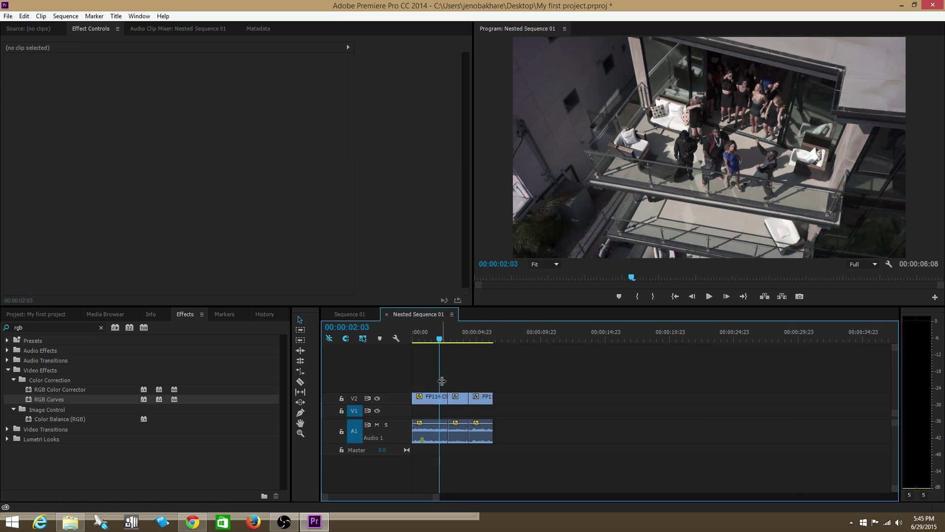
drag(460, 399, 540, 405)
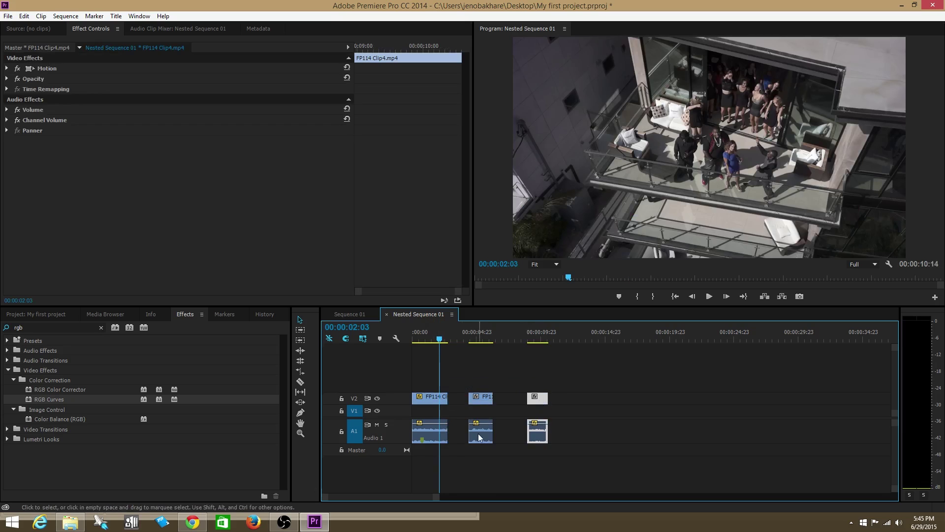
click(351, 314)
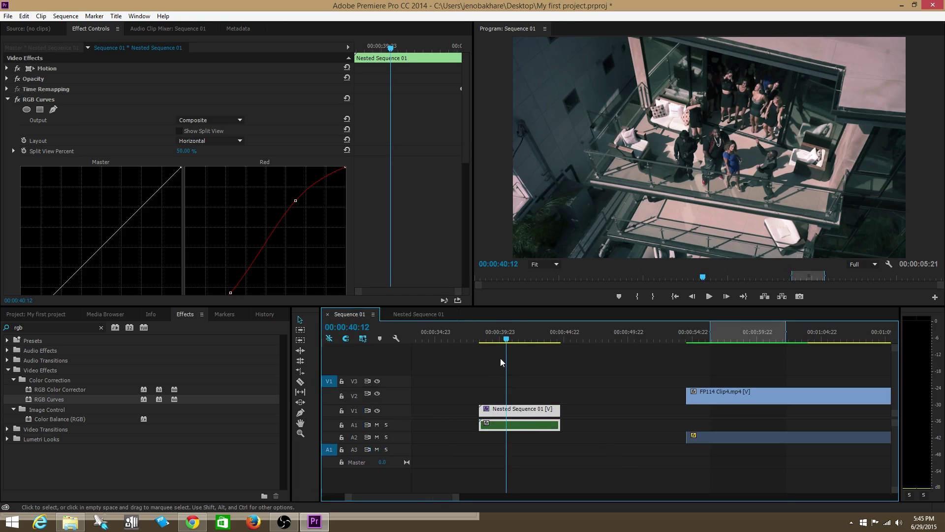
drag(499, 340, 483, 350)
click(709, 296)
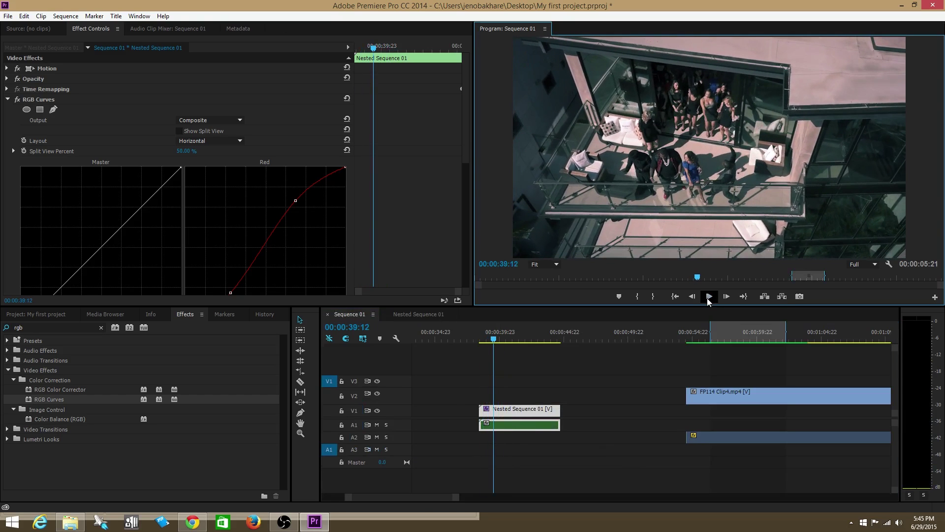
click(709, 296)
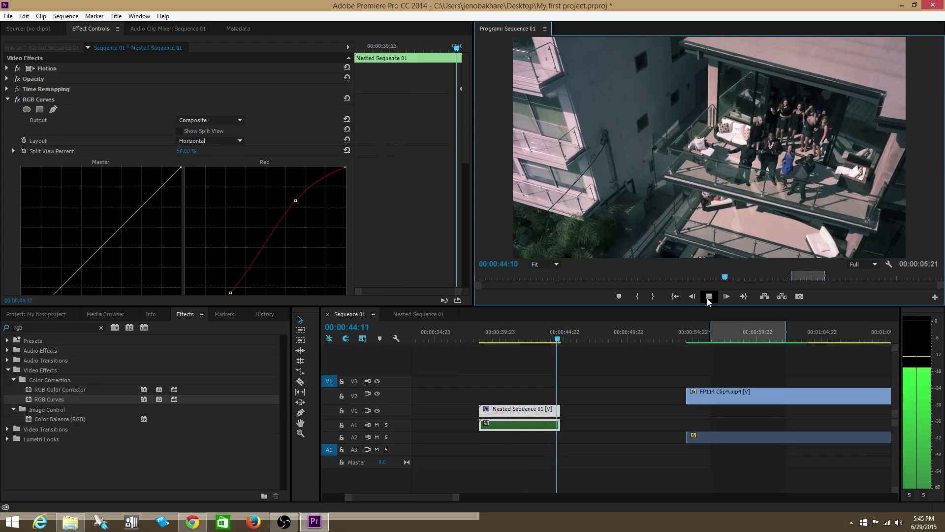
click(709, 297)
click(422, 313)
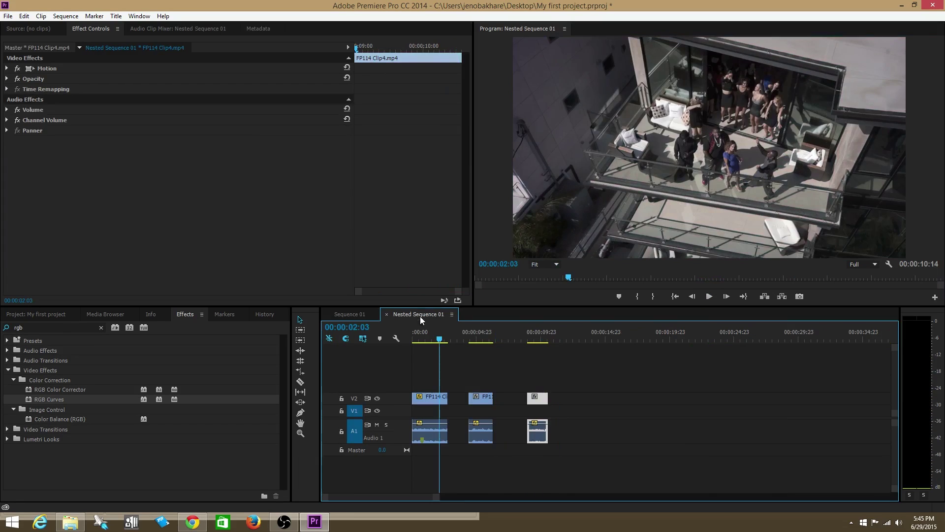
click(362, 314)
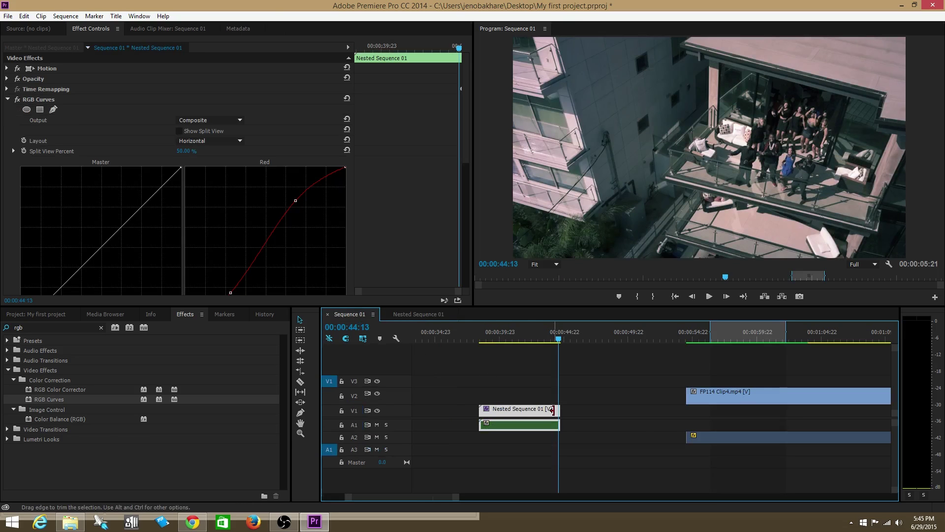
drag(552, 409, 572, 413)
- Extend the right edge of Nested Sequence 01 and park the playhead at 00:00:41:12
drag(610, 413, 614, 414)
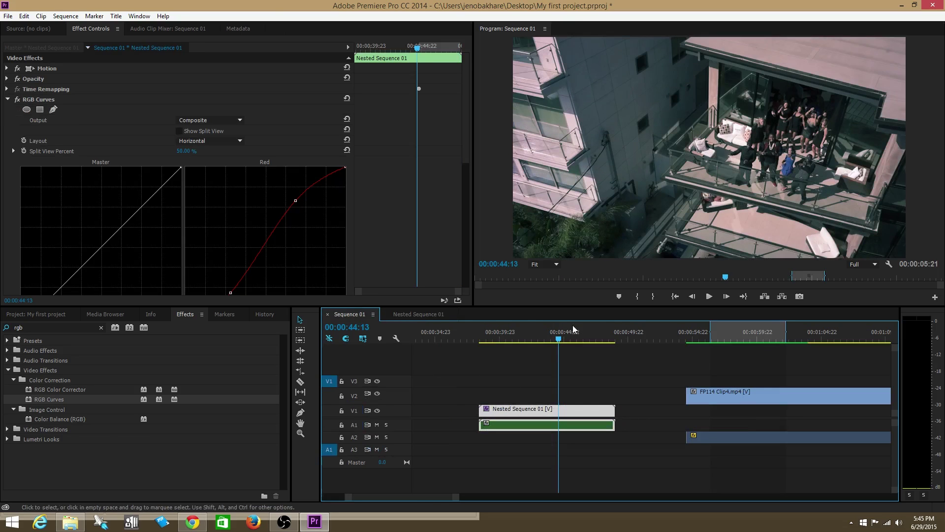
click(528, 339)
click(519, 338)
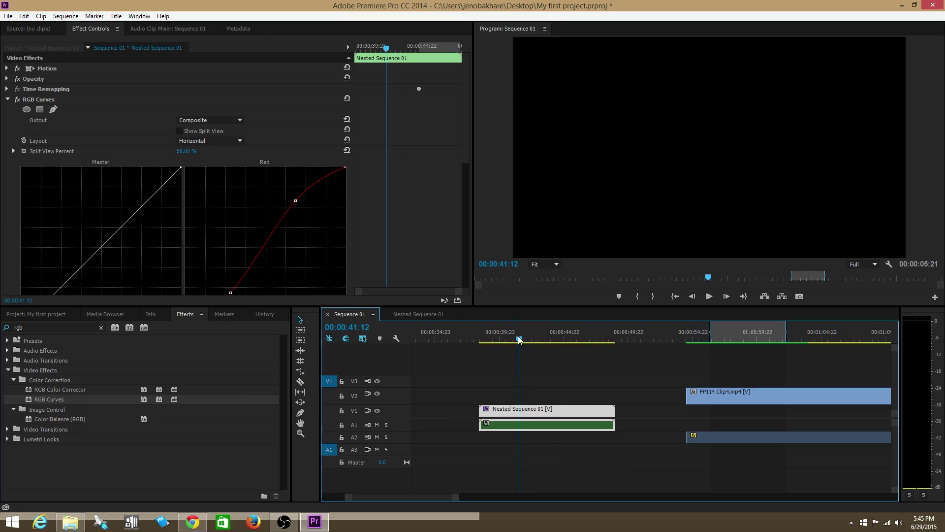
- Bring up the FP114 Clip4 context menu, then dismiss it without nesting
scroll(638, 388, right, 4)
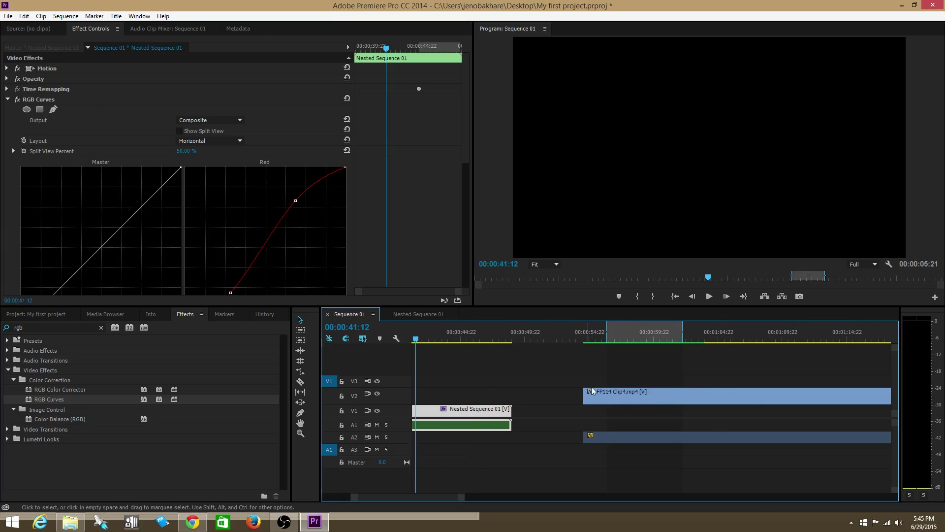
right_click(614, 396)
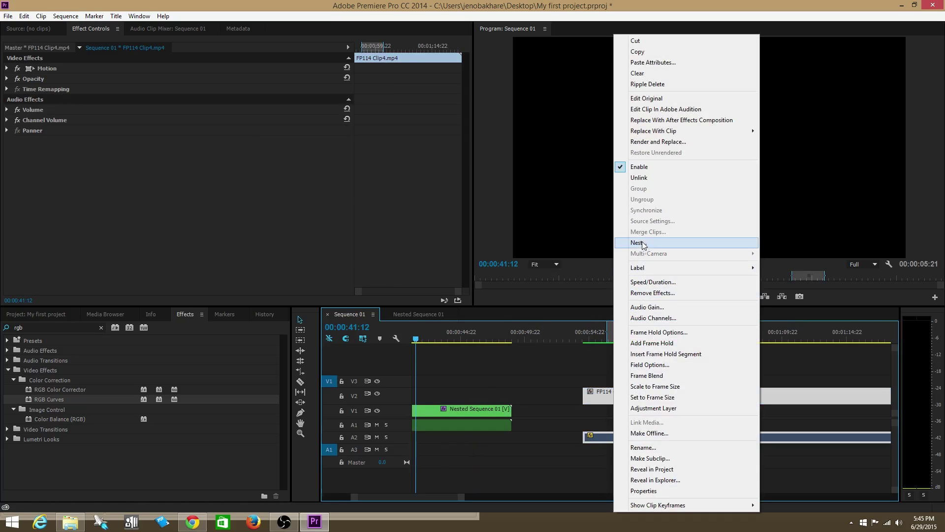
click(579, 373)
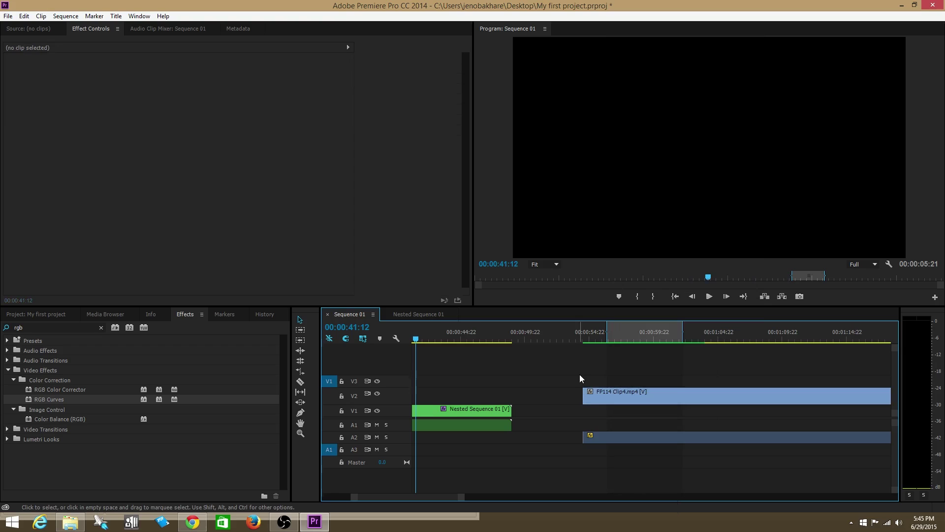